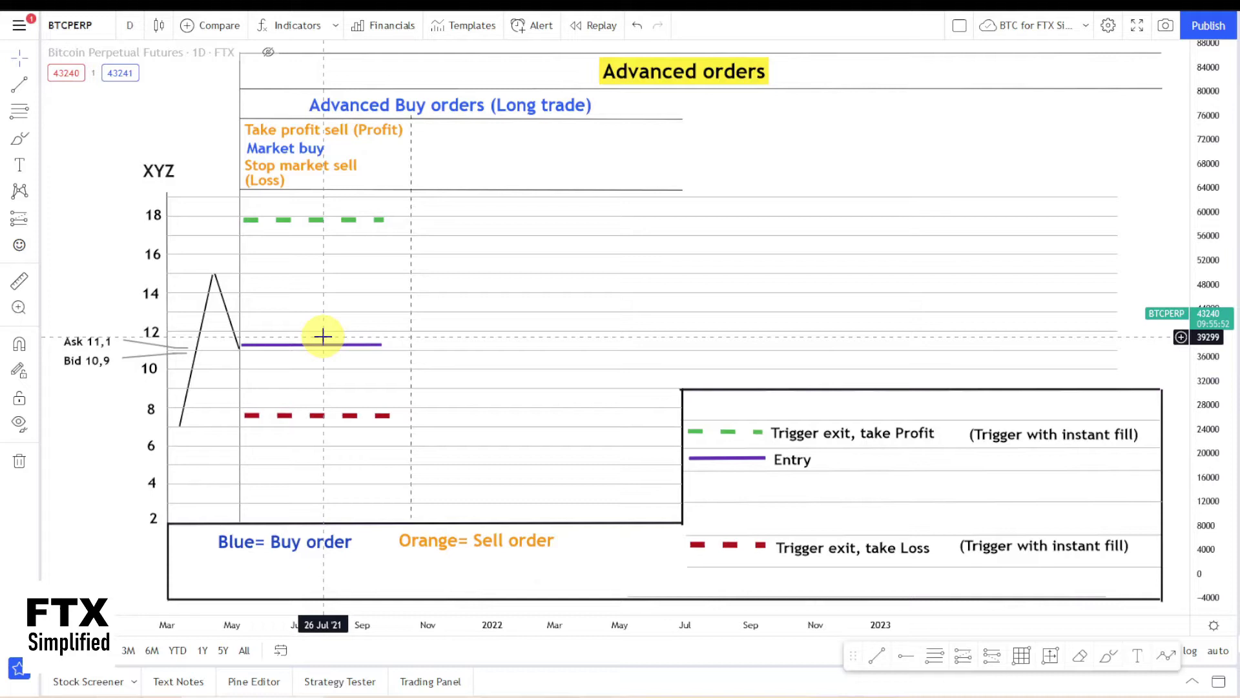
Point out the entry, stop-loss and take-profit lines, then the 1,000,000 USD balance total.
click(269, 351)
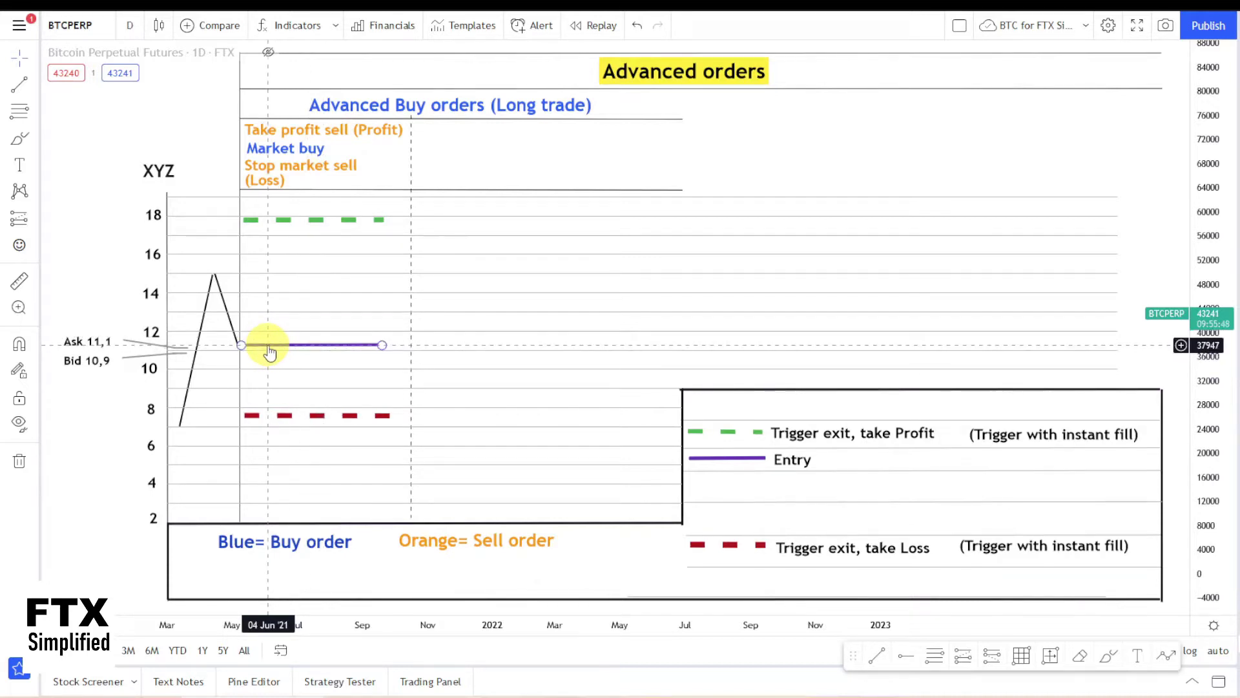
click(298, 416)
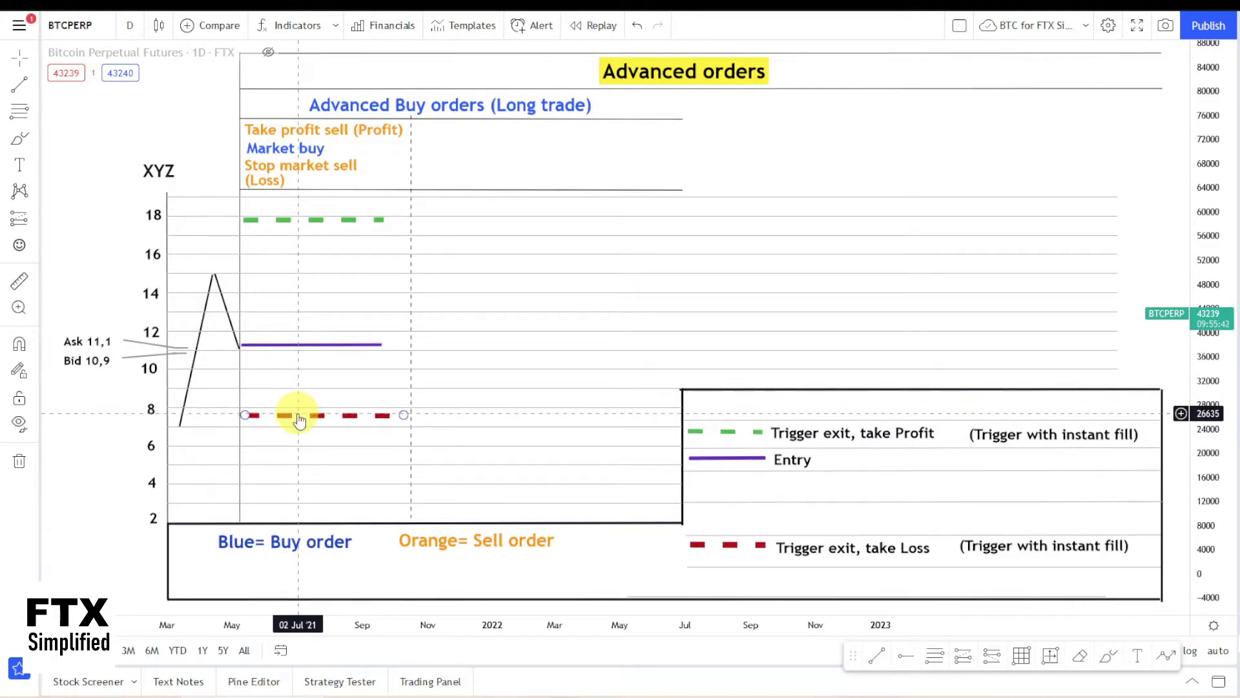
click(245, 221)
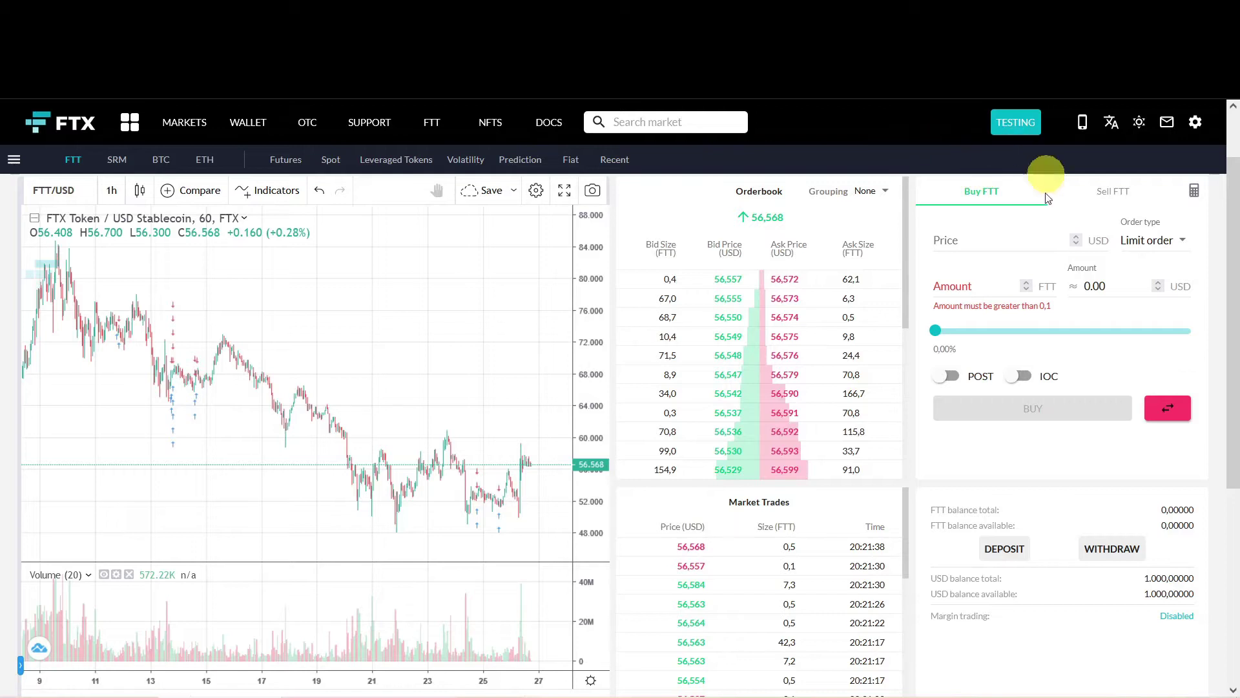
drag(1179, 578, 1135, 580)
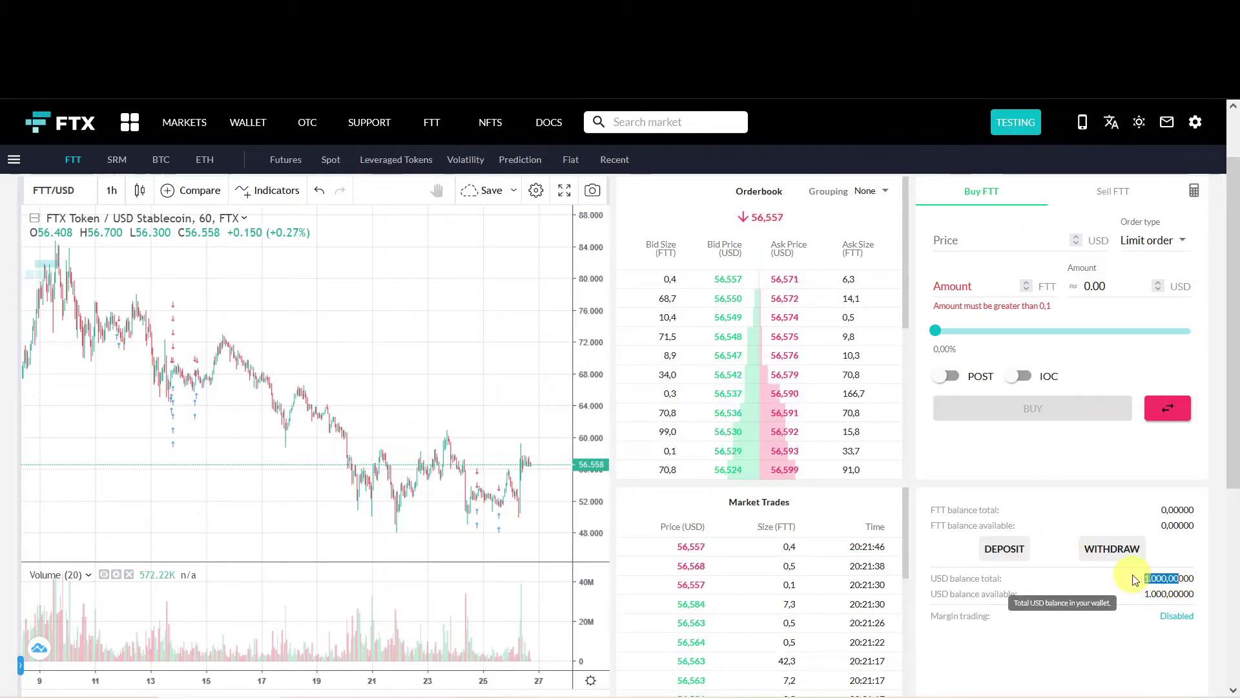
click(1135, 580)
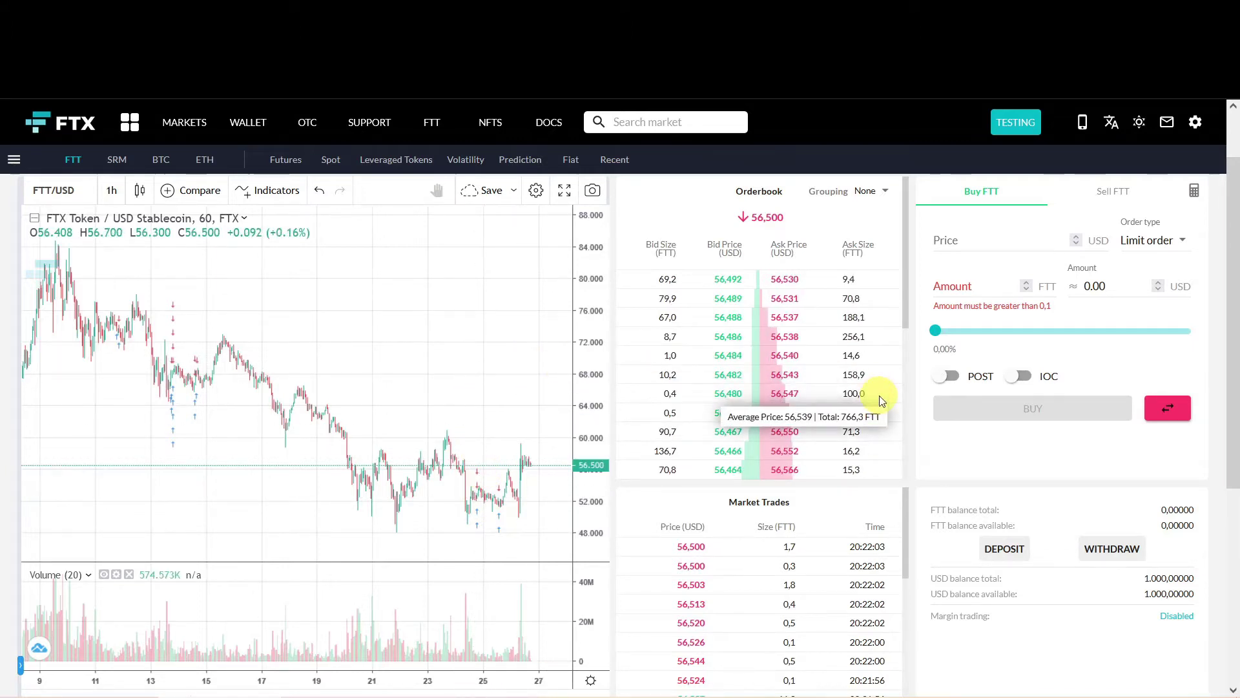
In the advanced form, enter a 1 FTT market buy with 47.5 stop loss and 71 take profit.
click(1195, 195)
click(1095, 240)
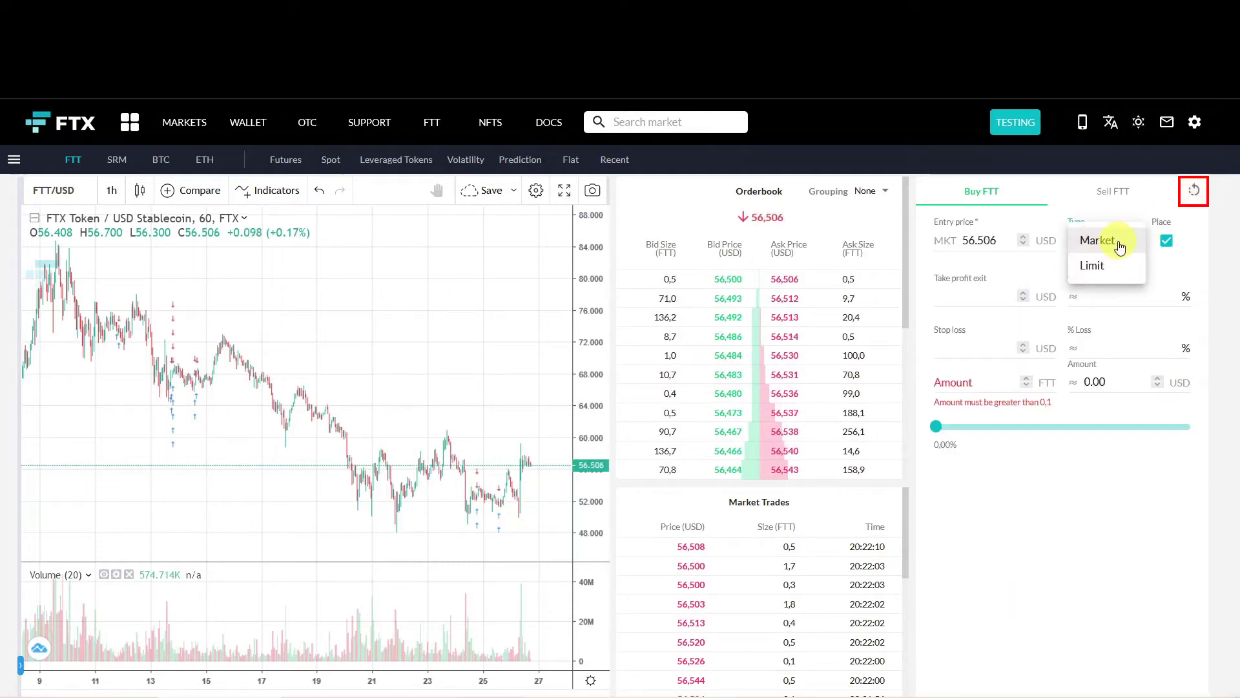
click(1119, 248)
click(970, 375)
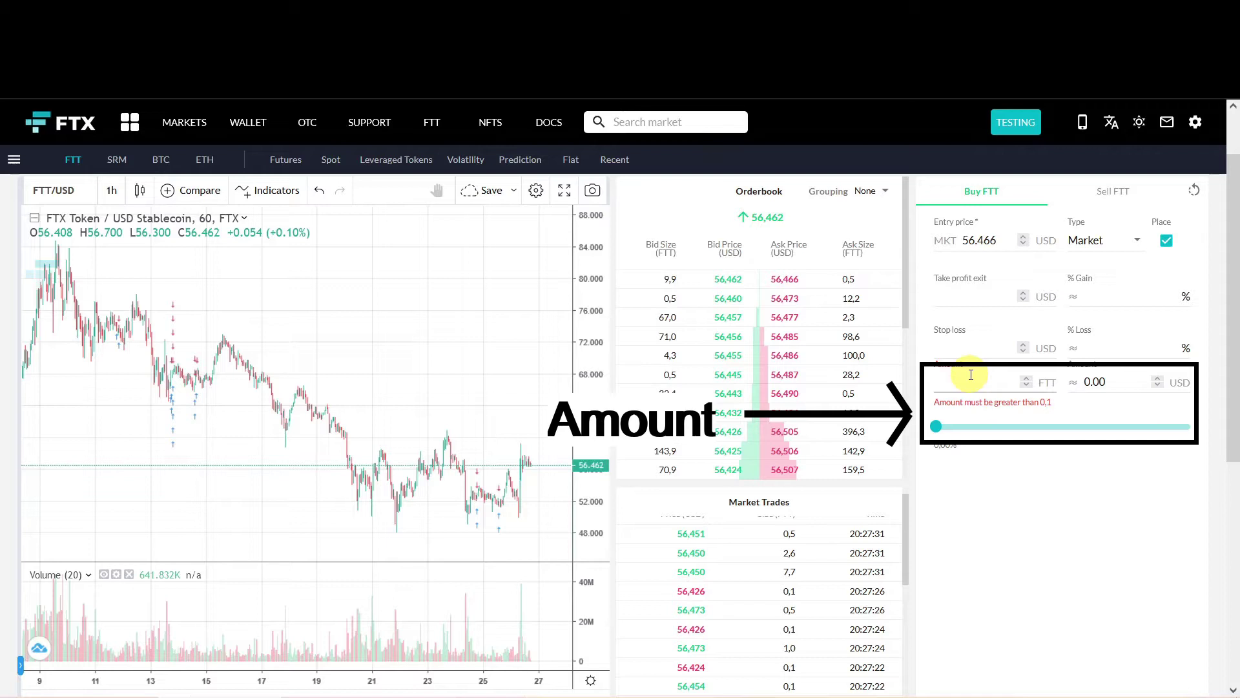
text(1)
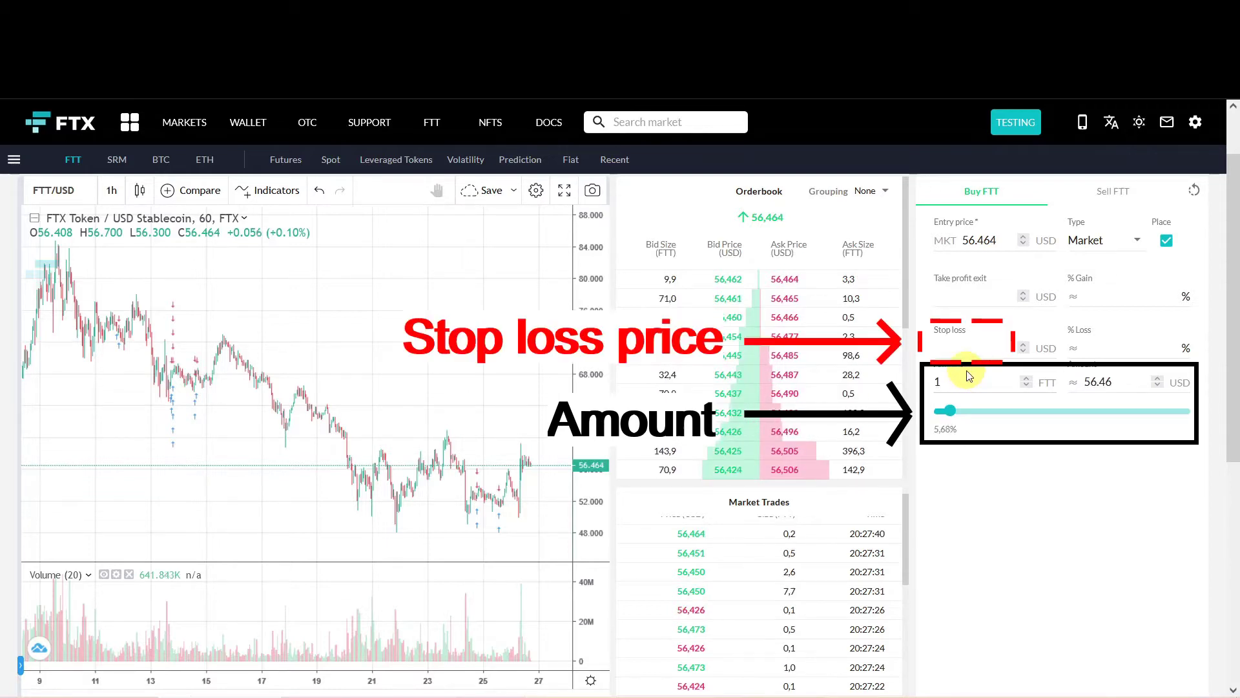
click(962, 349)
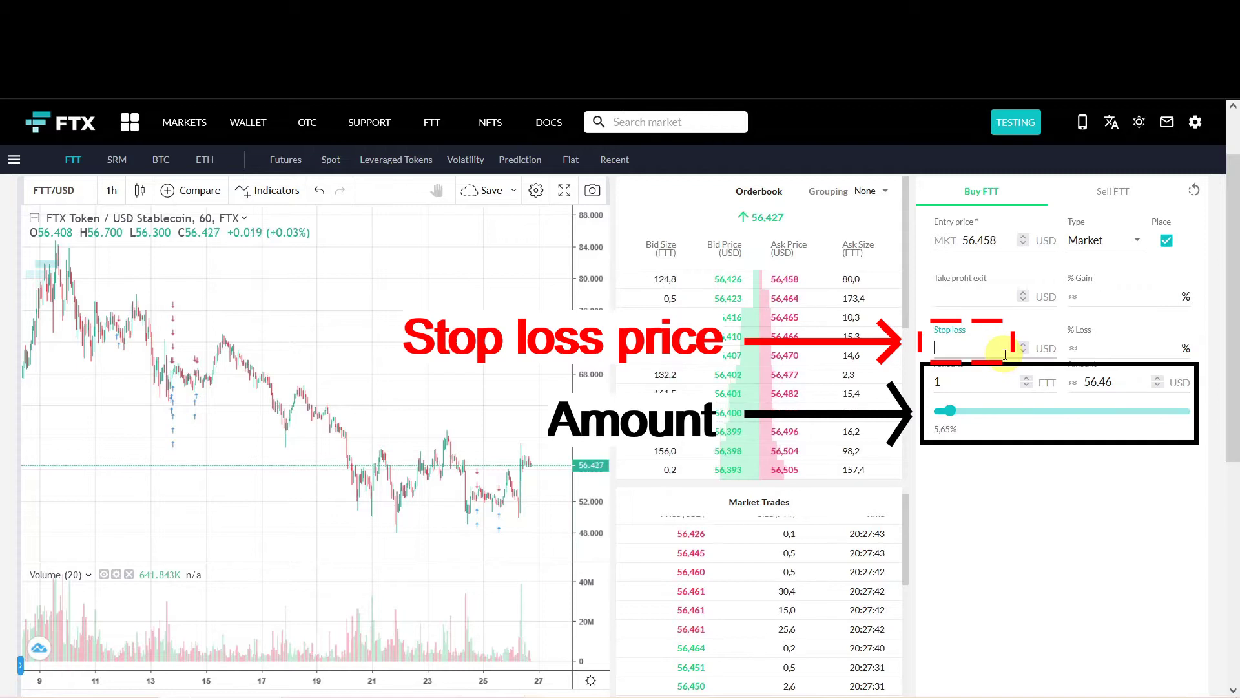
text(47.)
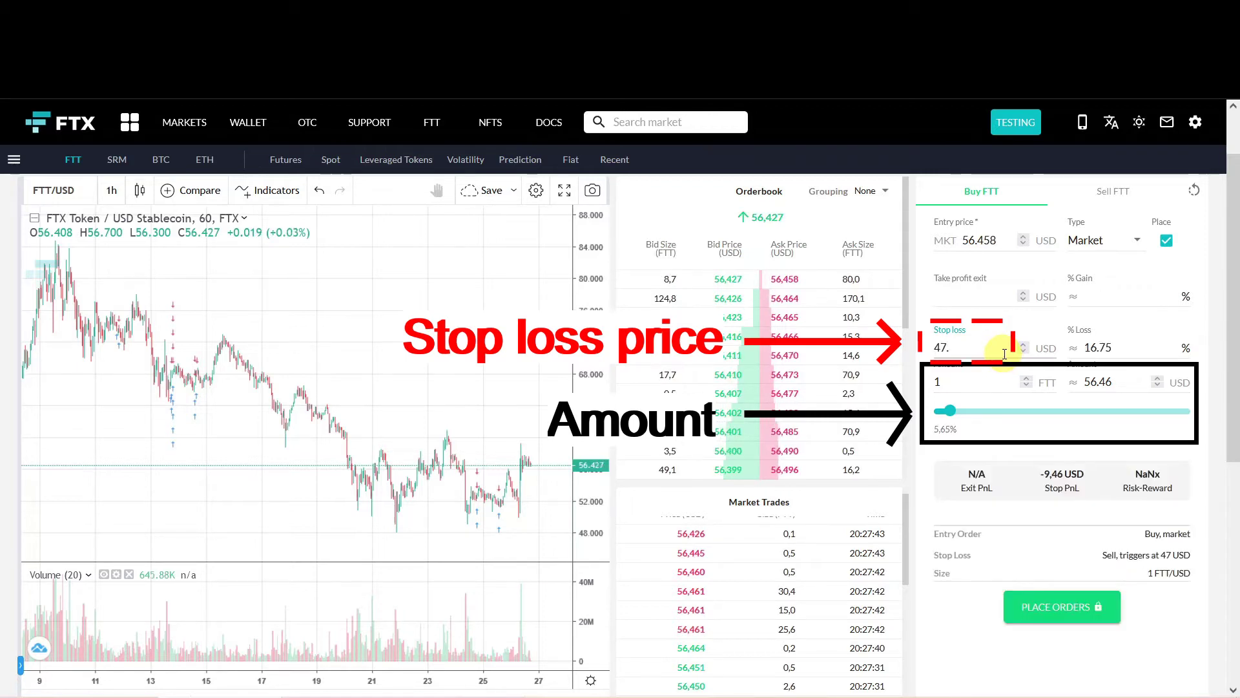
text(5)
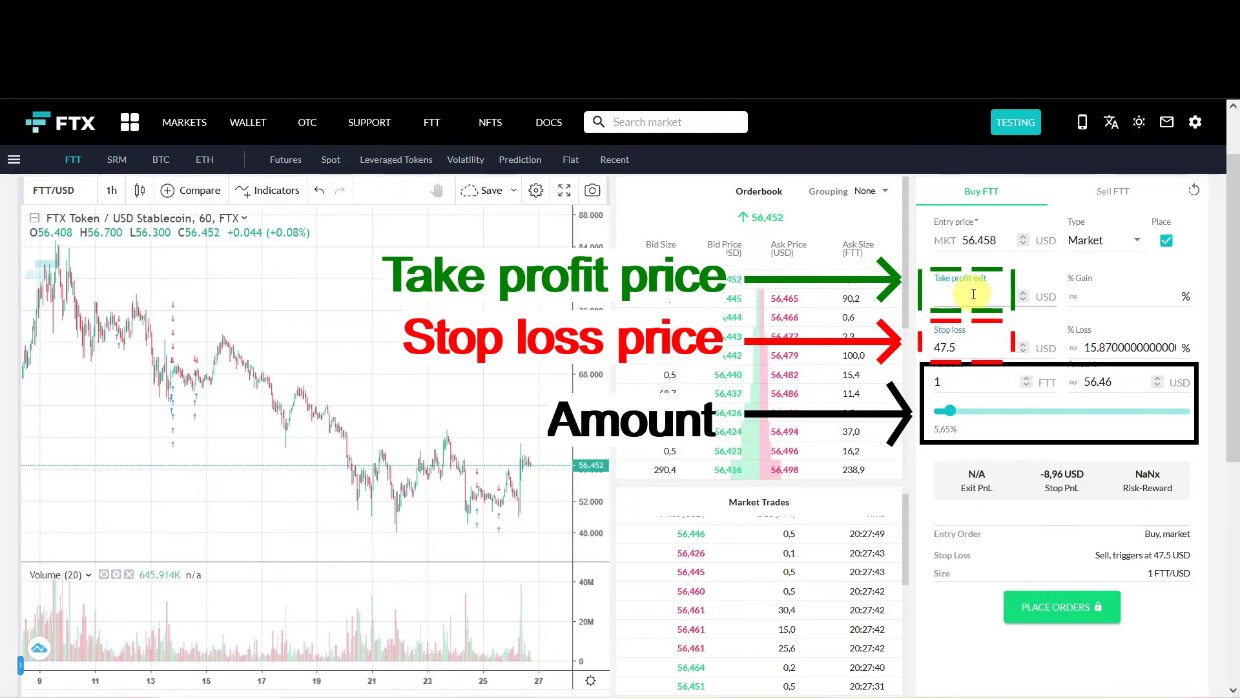
text(71)
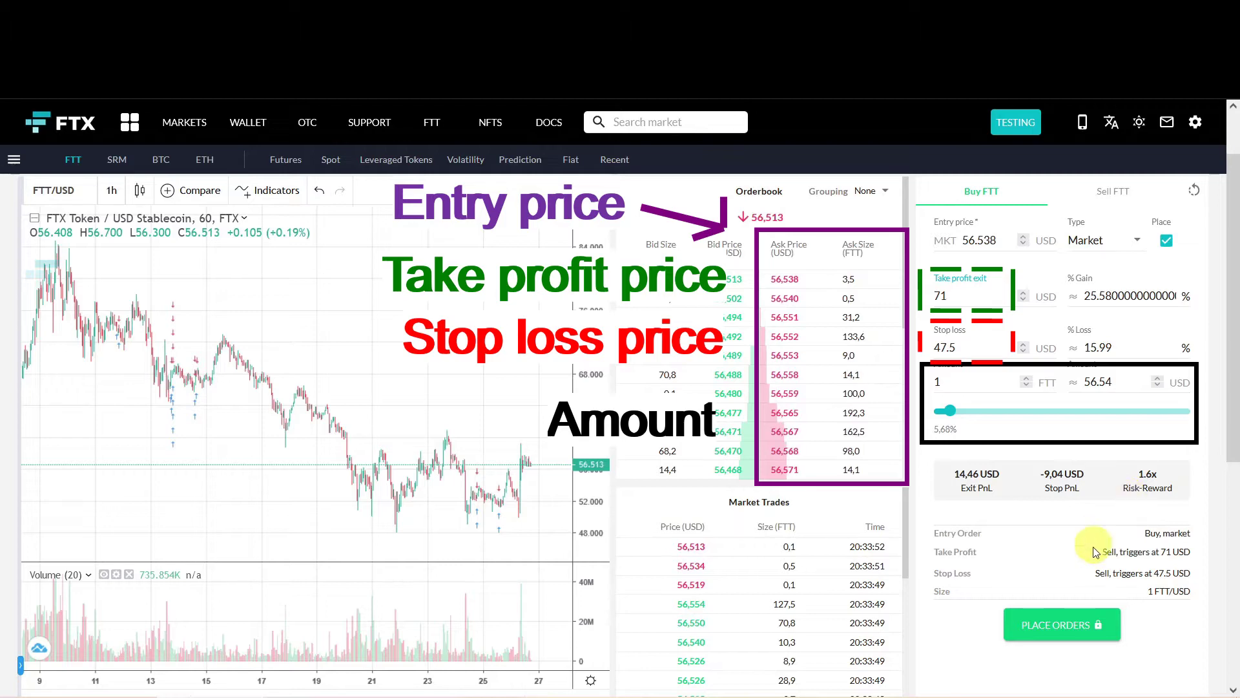
Submit the 1 FTT market buy with its two exits and confirm placing the three orders.
click(1063, 628)
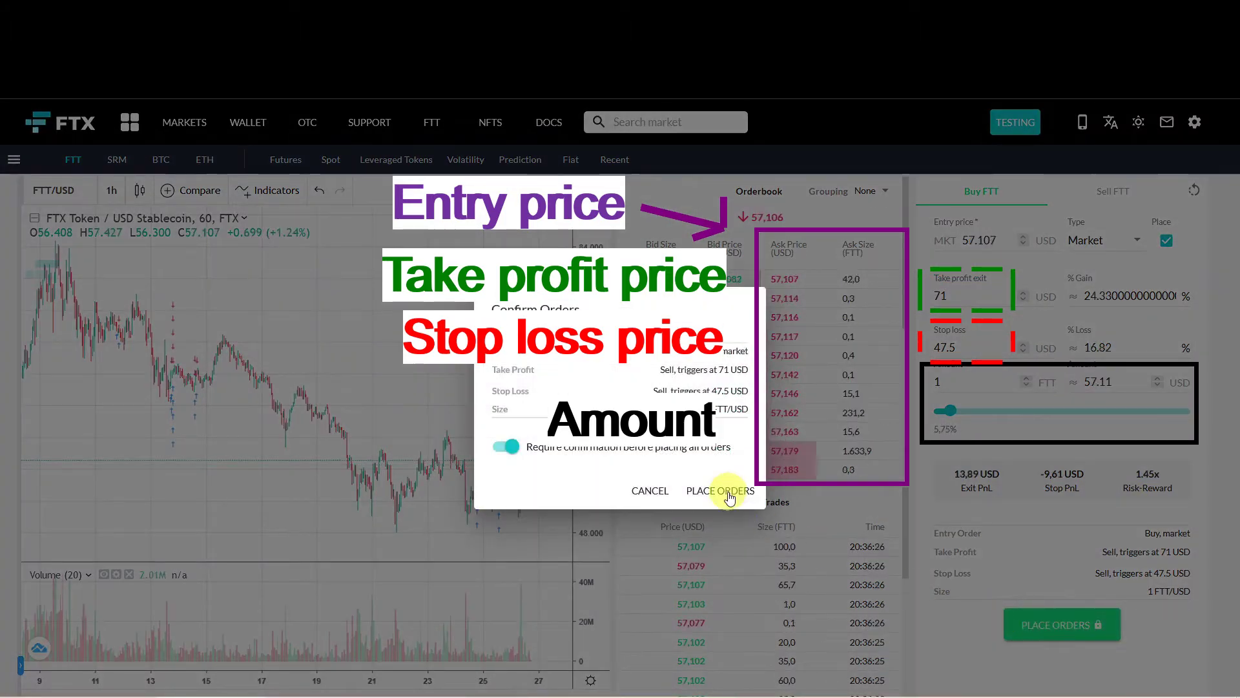
click(724, 487)
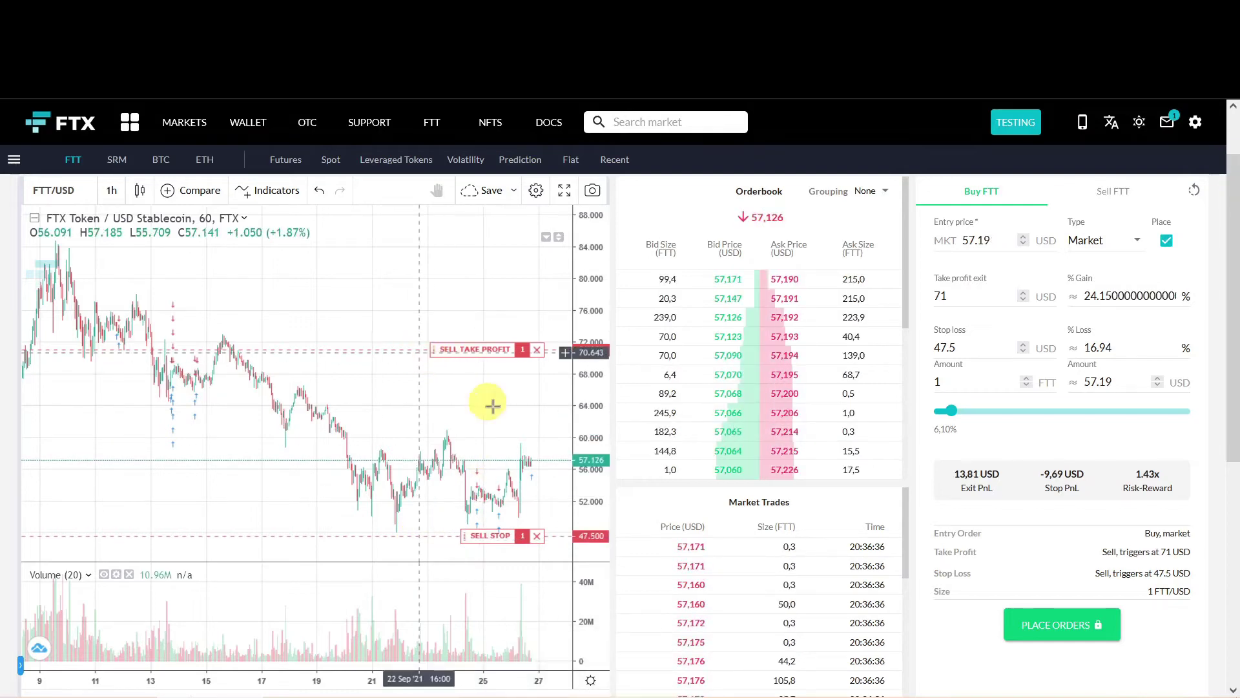
Scroll down to Balances and highlight the 1 FTT now held.
scroll(529, 433, down, 2)
scroll(659, 458, down, 2)
scroll(646, 476, down, 2)
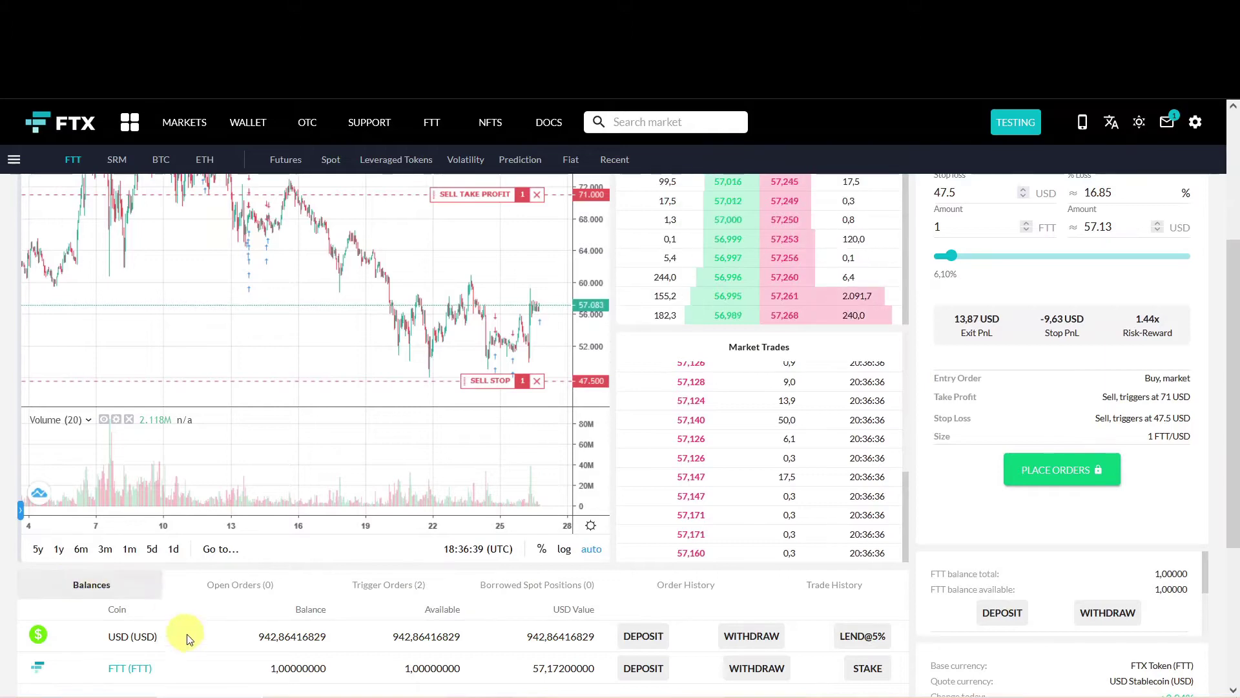
drag(271, 668, 354, 669)
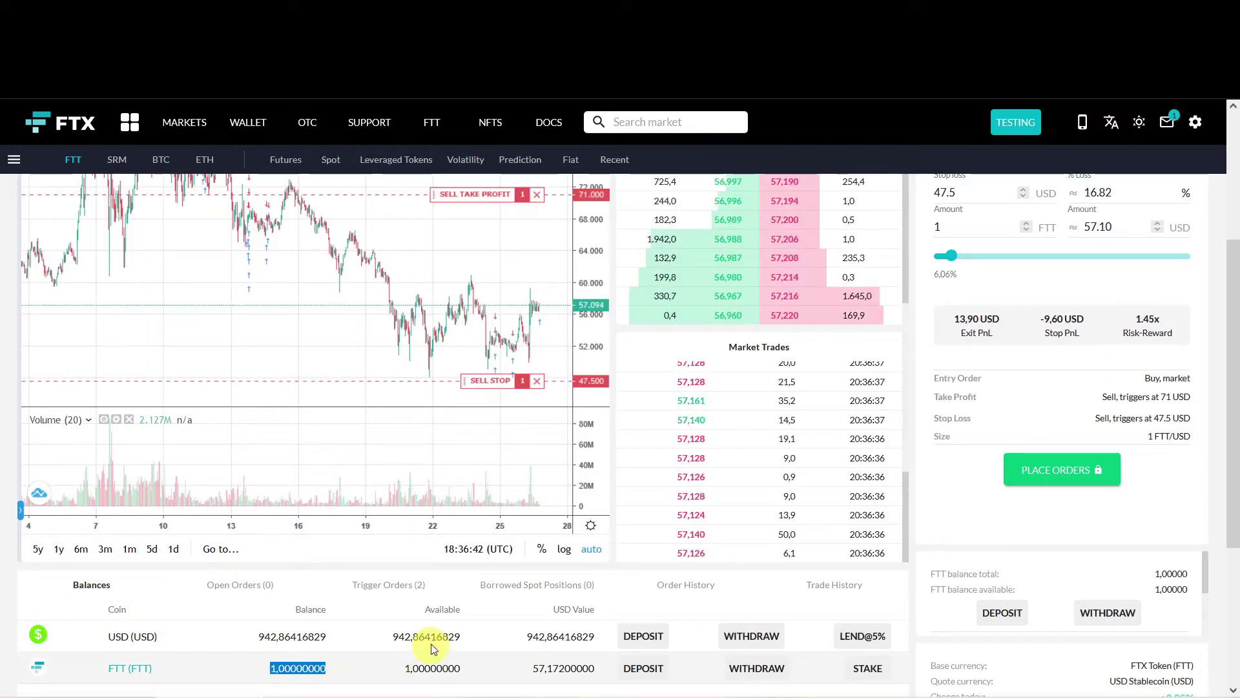
Show the trigger orders and highlight the pending Stop Market and Take Profit sells.
click(396, 585)
scroll(698, 622, down, 2)
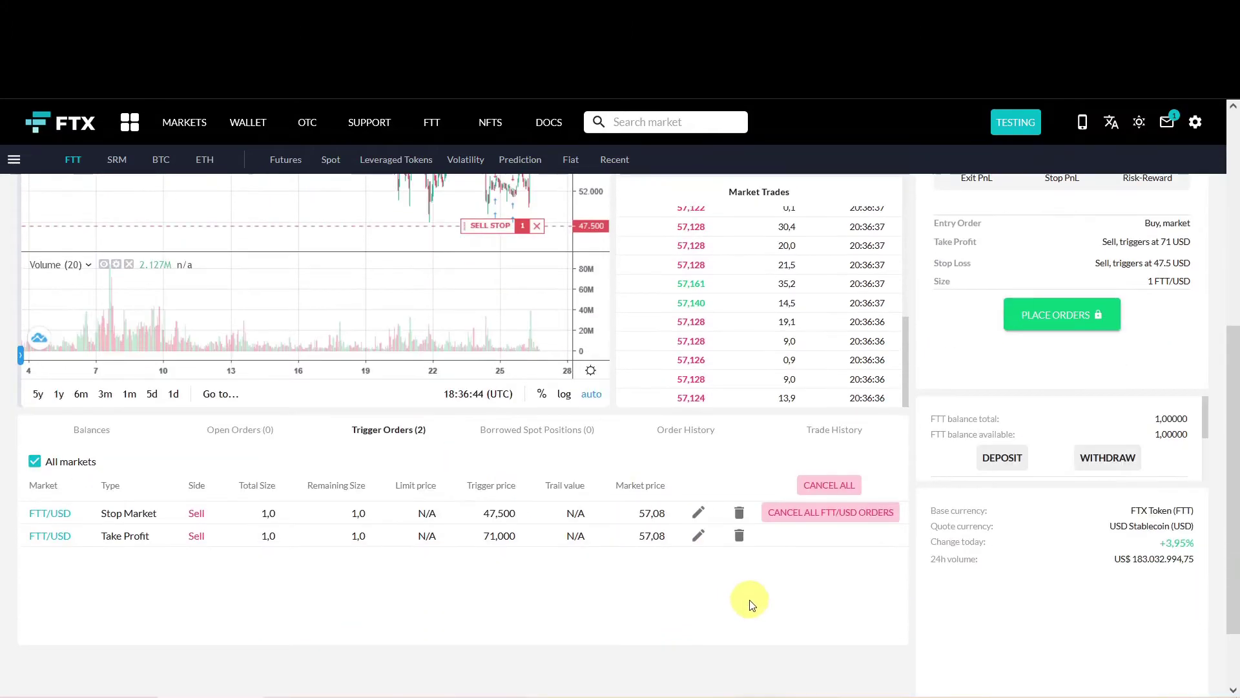
drag(103, 513, 163, 541)
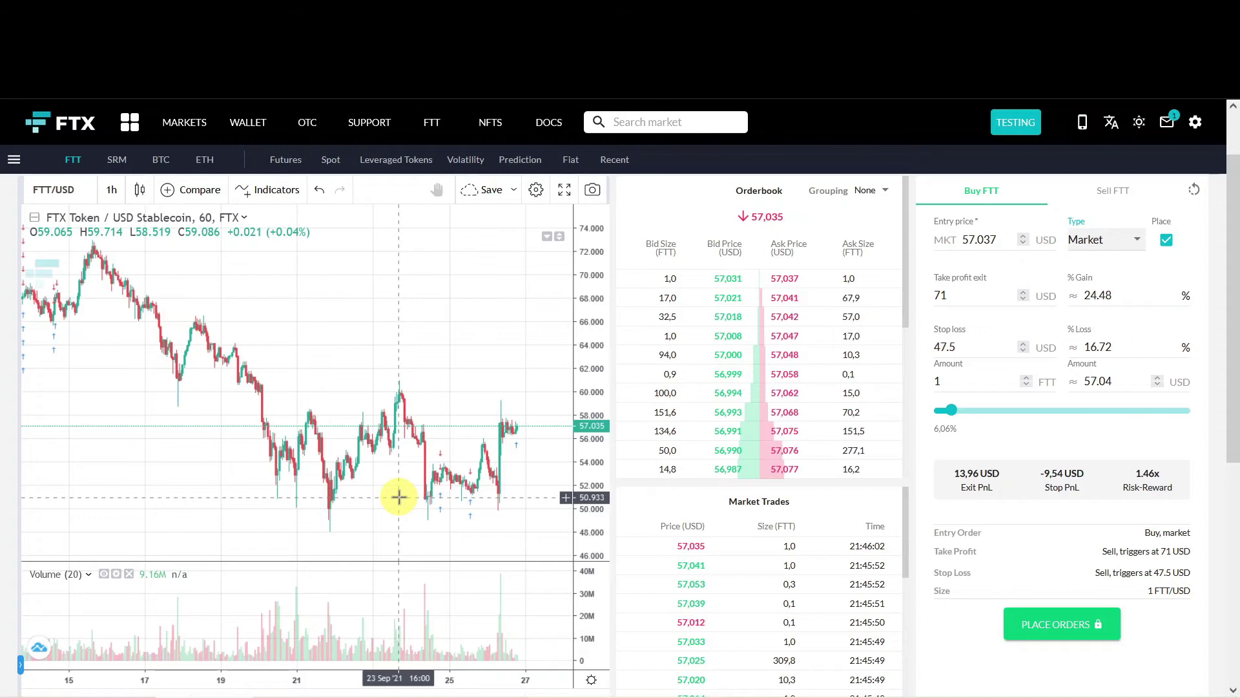
Change the entry to a limit order with an entry price of 54 USD.
click(1092, 240)
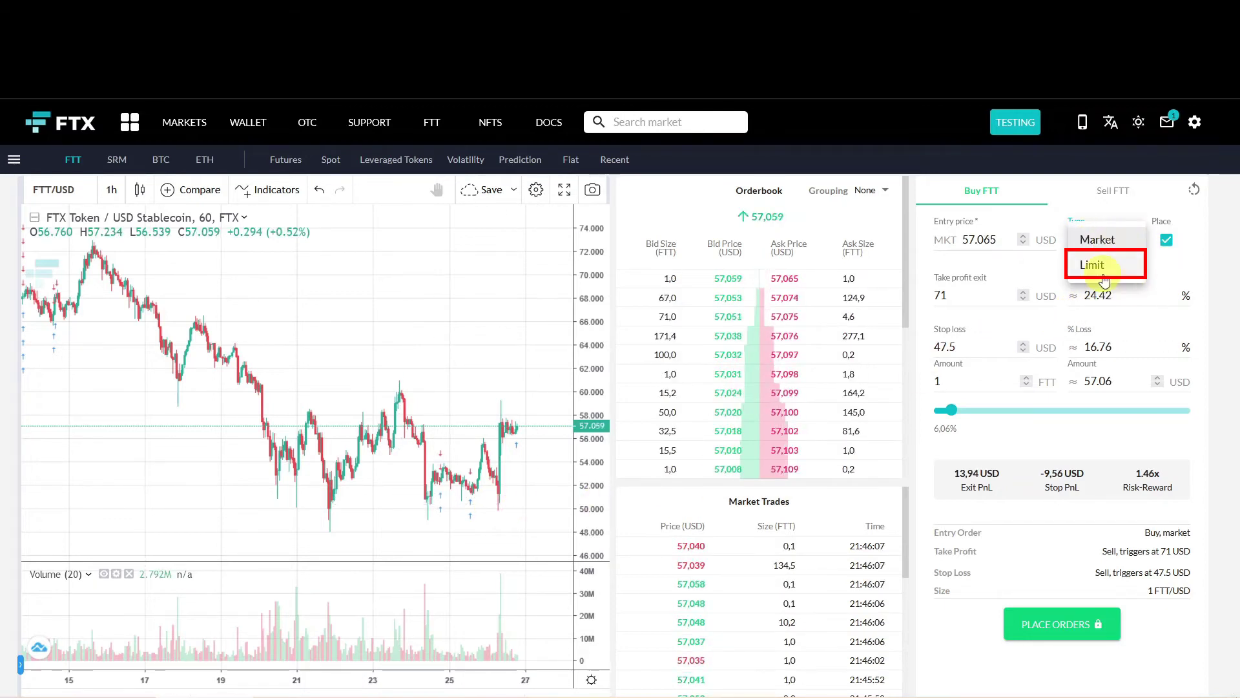
click(1126, 276)
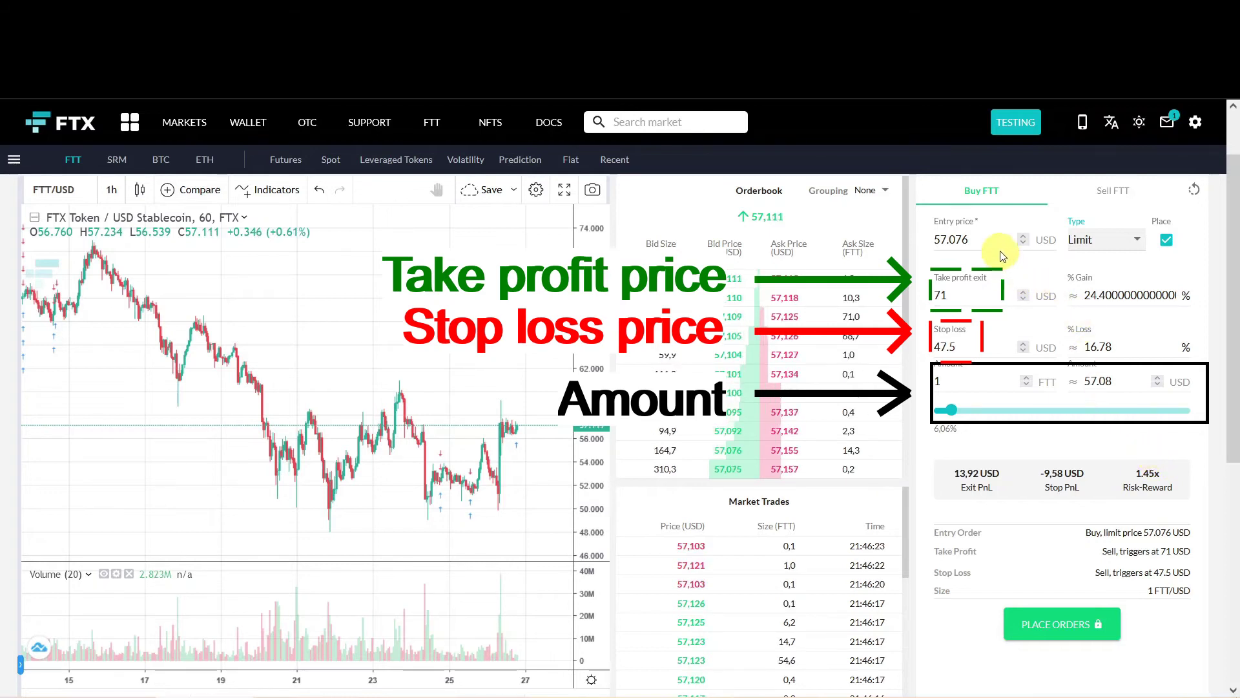
drag(987, 243, 902, 234)
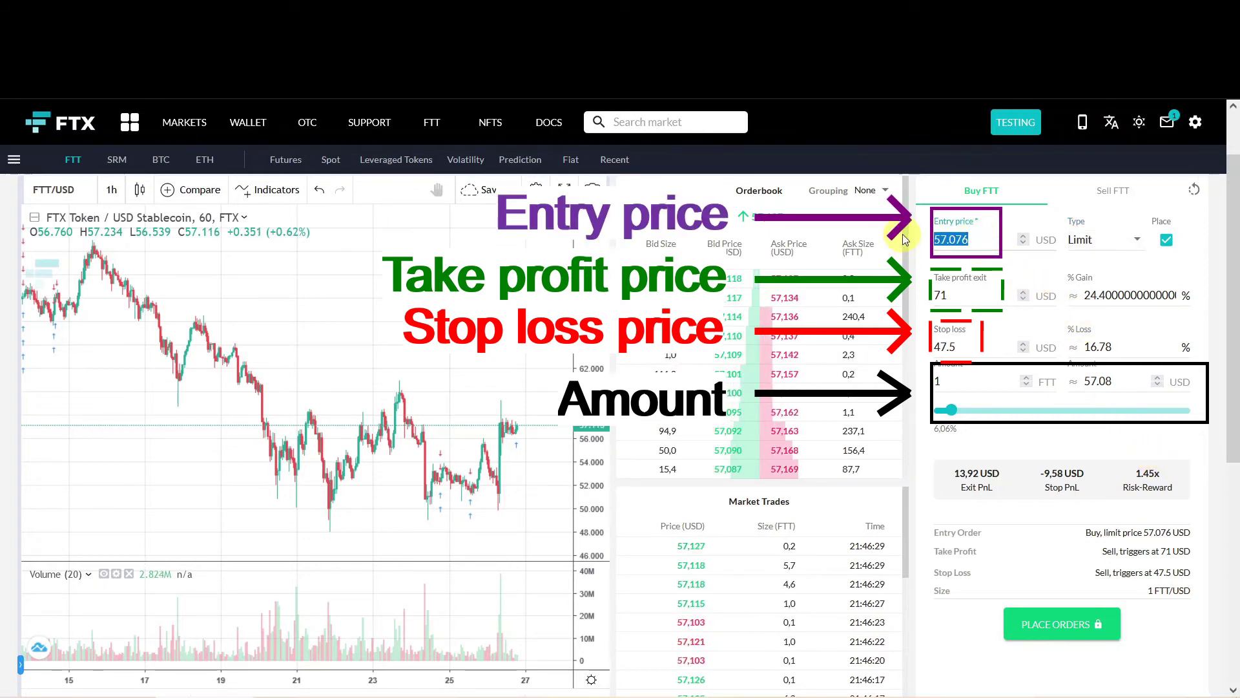
text(54)
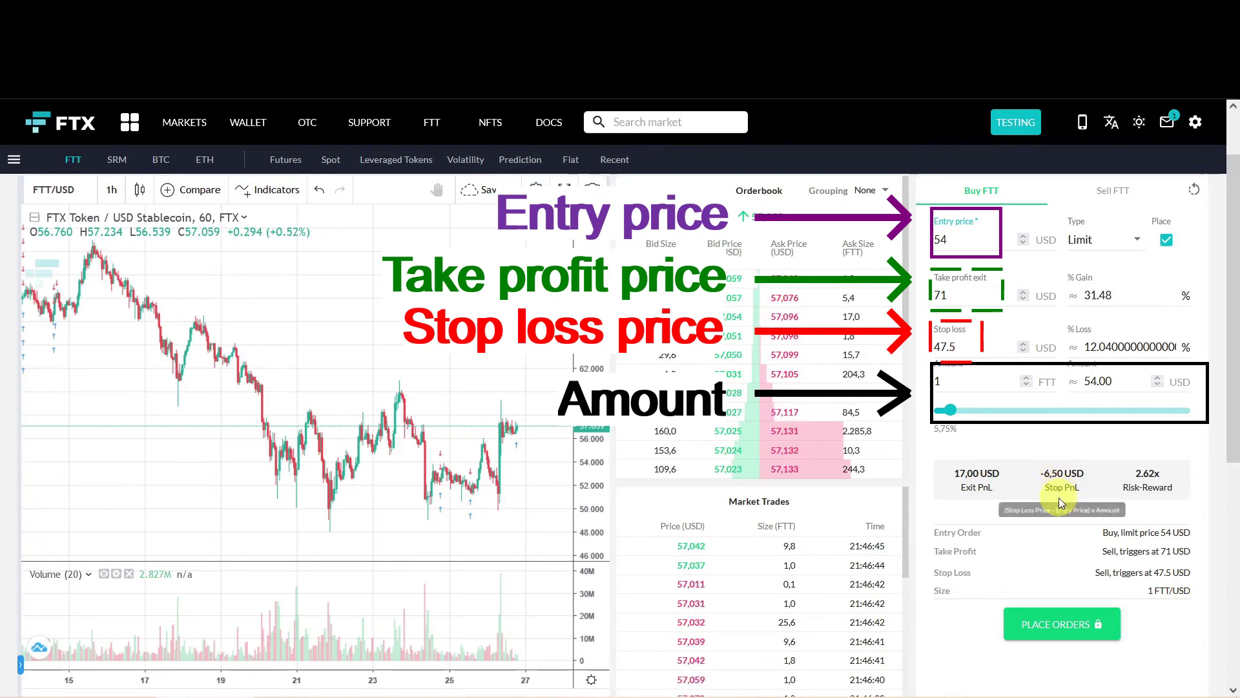
Submit the 54 USD limit buy with its 71 and 47.5 exits, confirming all three orders.
click(1059, 628)
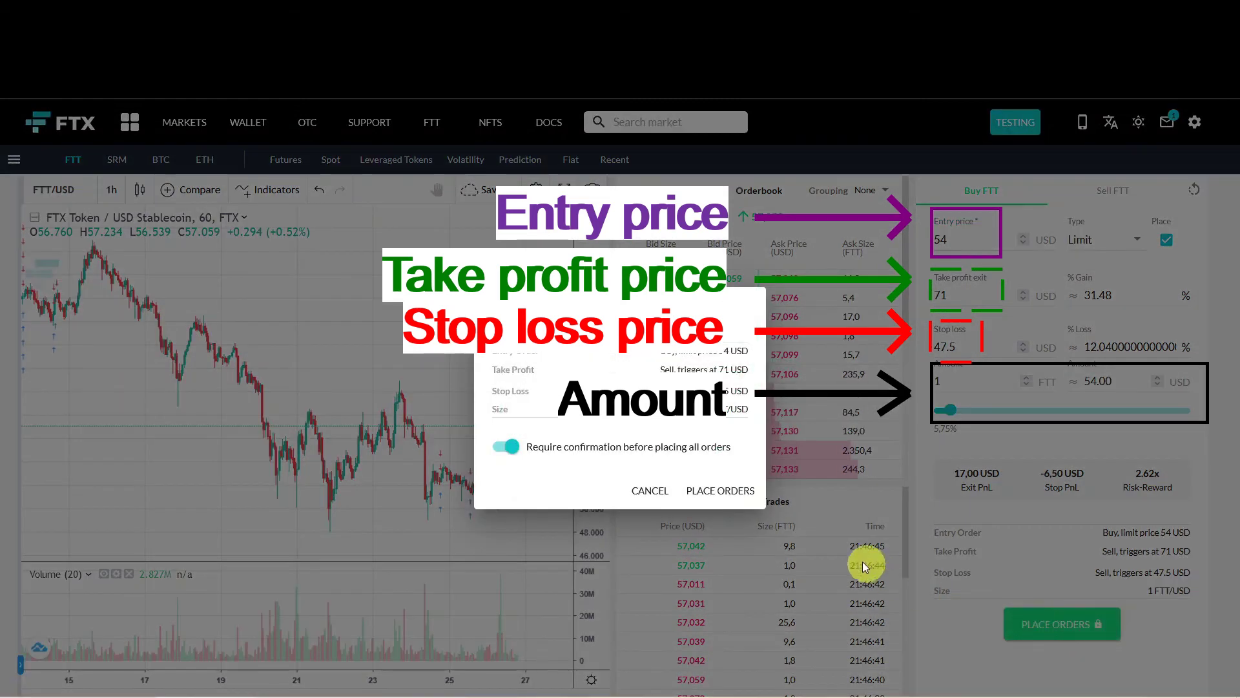
click(720, 492)
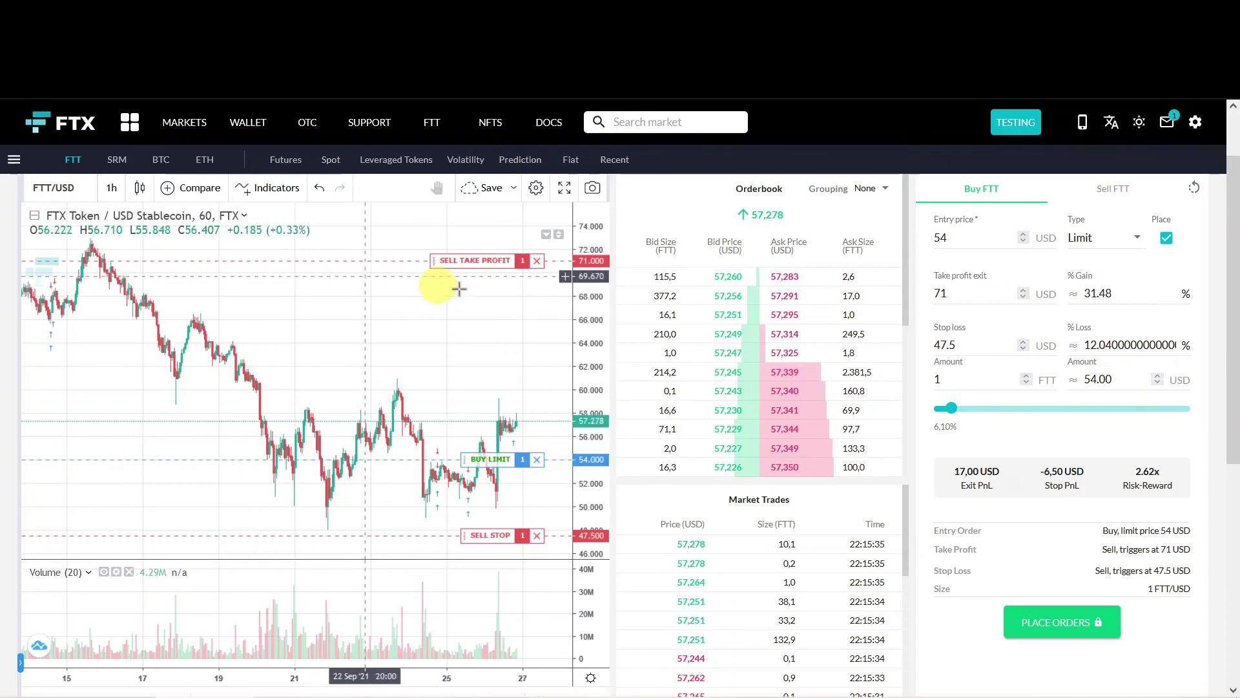
Review the open 1 FTT buy at 54, then the 47.5 stop and 71 take-profit trigger orders.
scroll(603, 348, down, 3)
scroll(621, 360, down, 6)
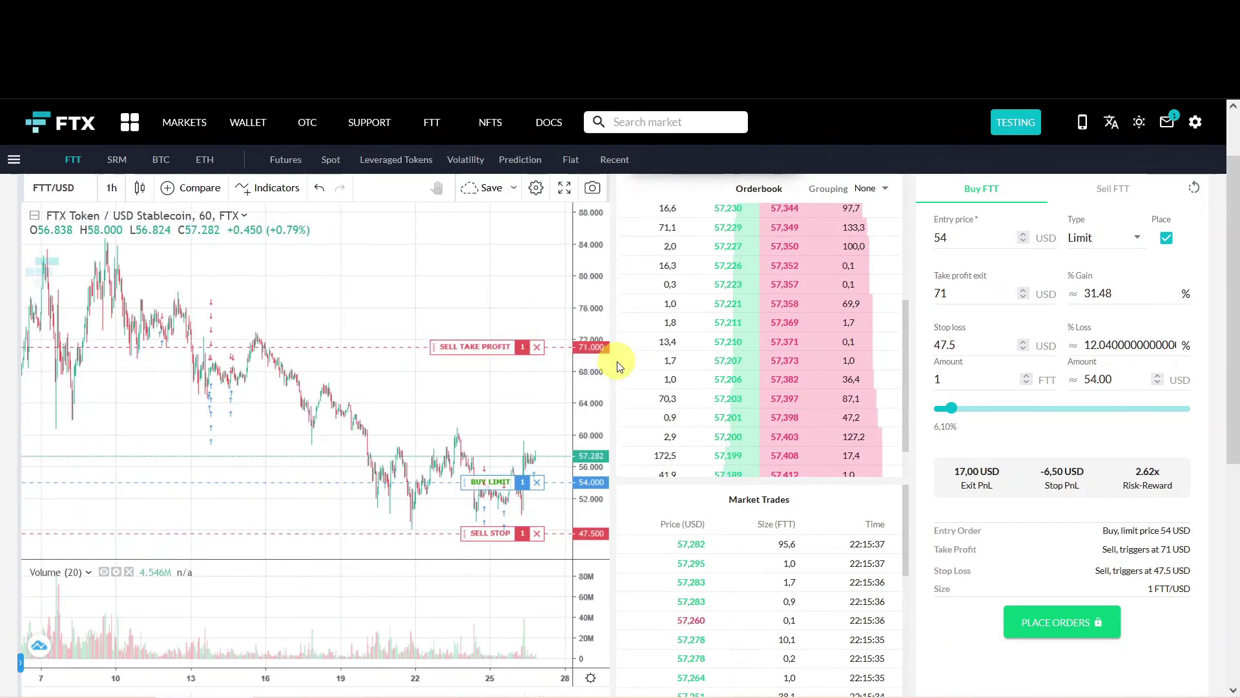
scroll(677, 575, down, 5)
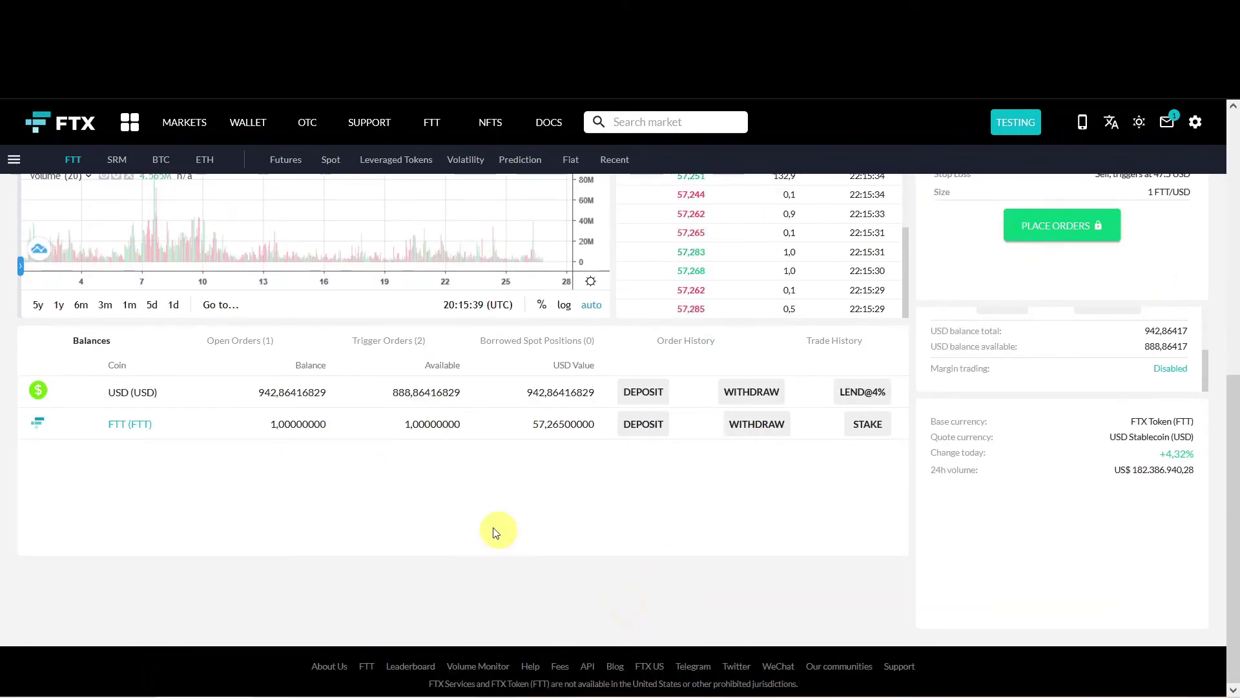
click(232, 343)
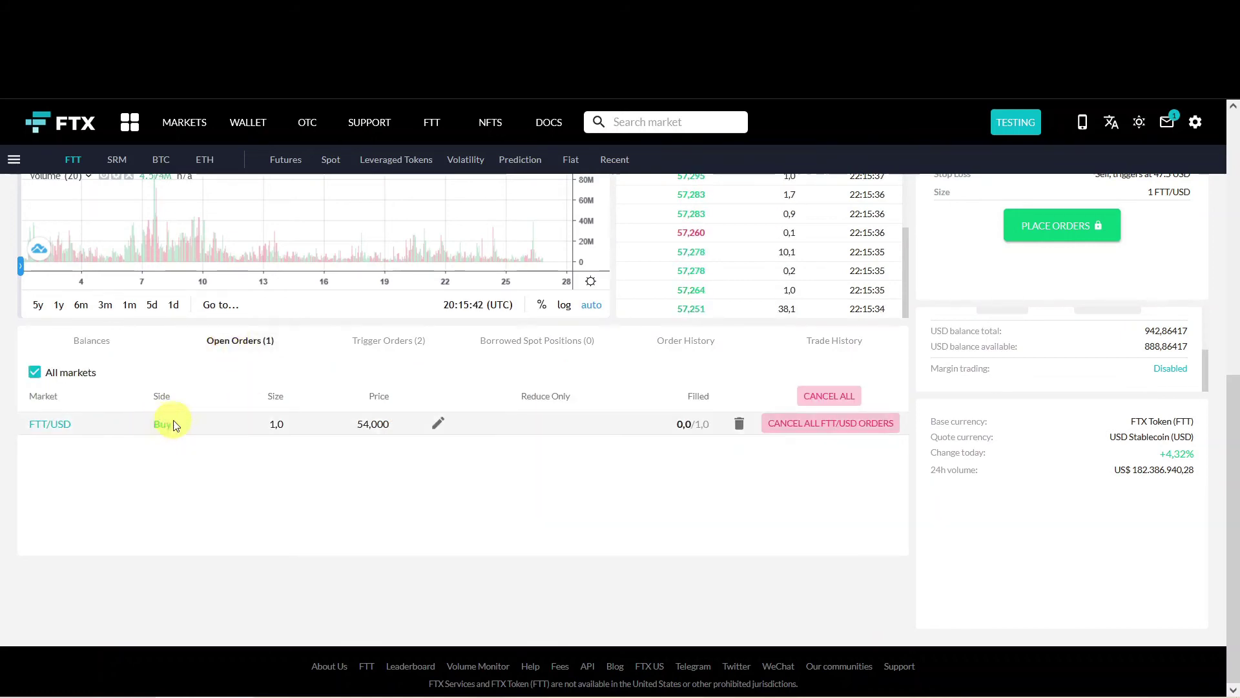
click(379, 344)
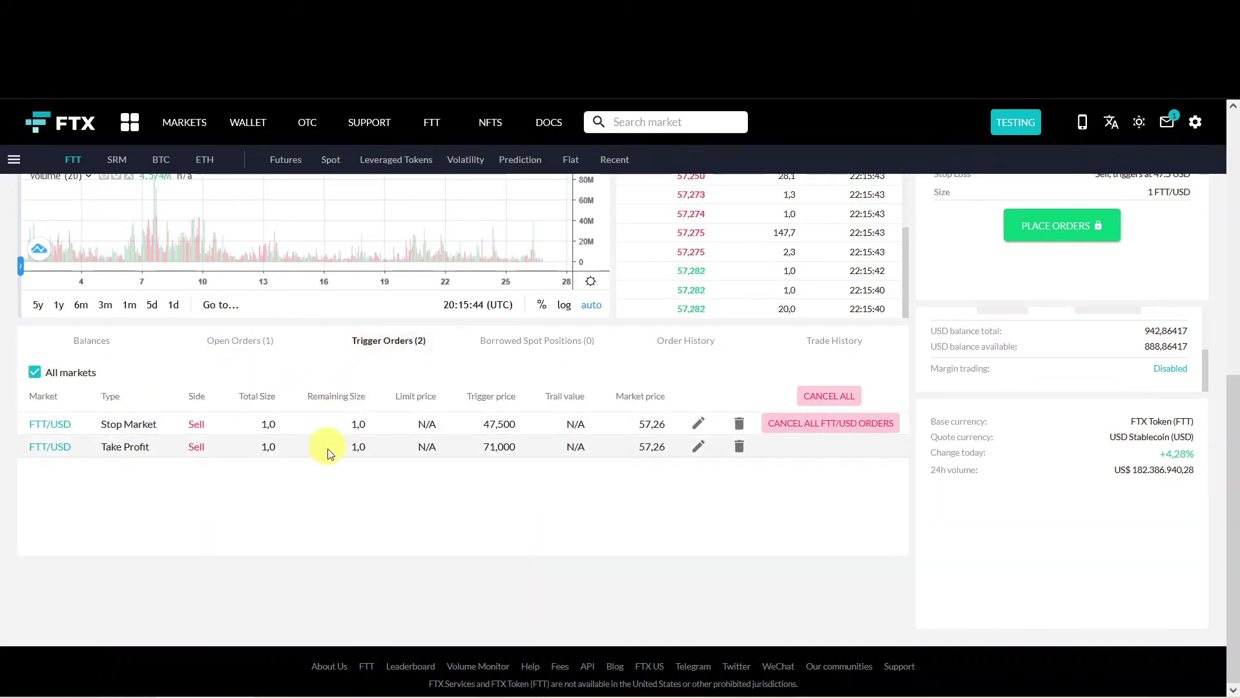